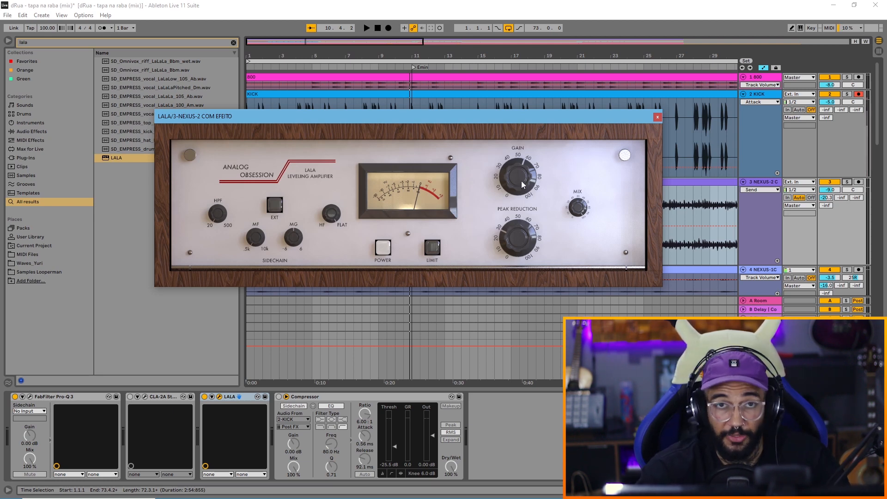
drag(445, 116, 436, 143)
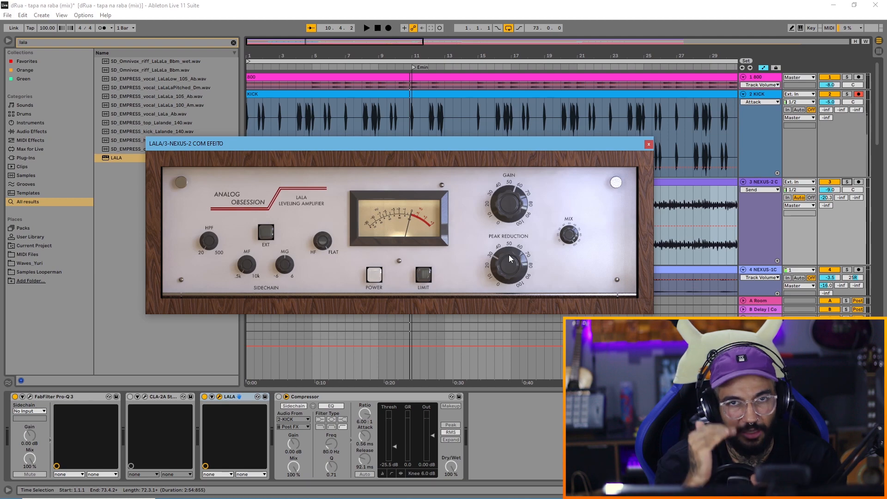
drag(482, 141, 490, 271)
drag(379, 276, 423, 155)
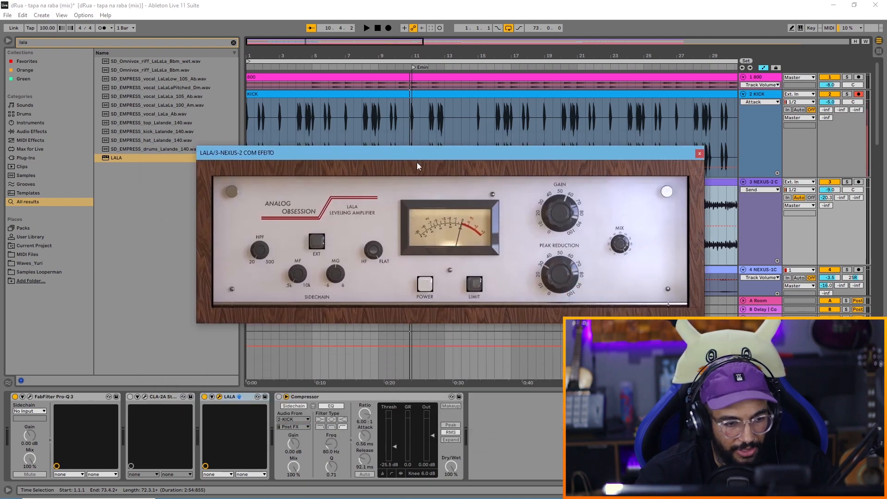
Solo the NEXUS-2 COM EFEITO track and play it, comparing the sound with the LALA compressor bypassed and active
click(765, 184)
key(space)
mouse_move(489, 158)
mouse_down()
mouse_move(483, 177)
mouse_move(489, 156)
mouse_up()
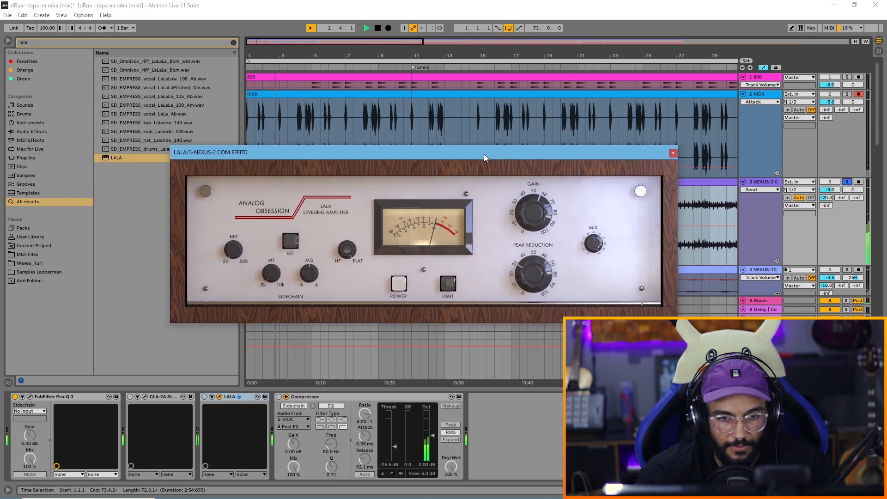
click(216, 394)
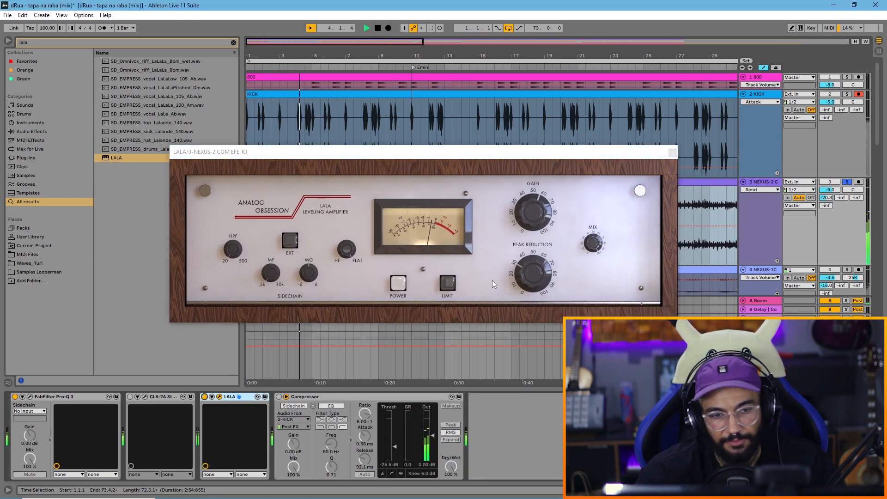
Adjust LALA's Peak Reduction on the NEXUS-2 COM EFEITO track, auditioning the soloed track against the VU meter
click(527, 281)
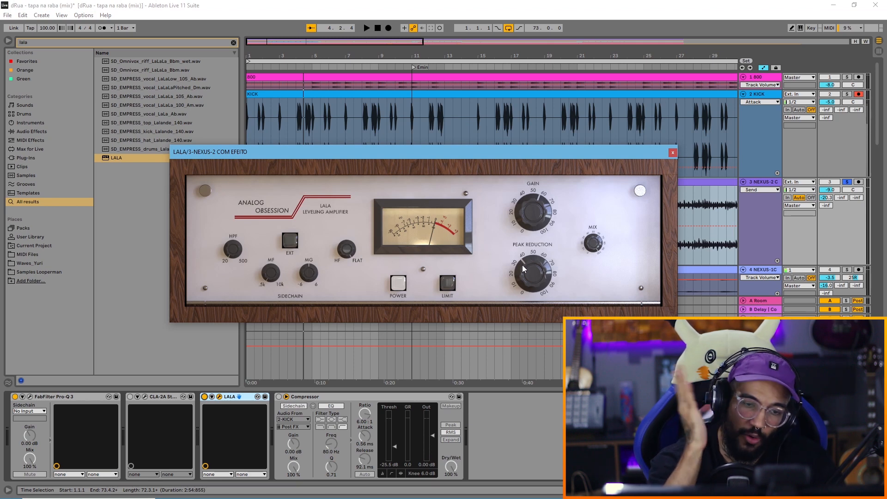
key(space)
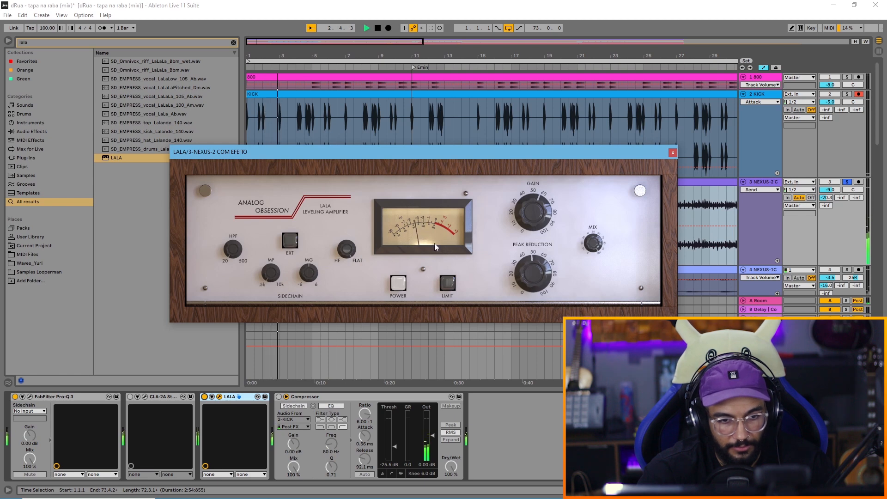
key(space)
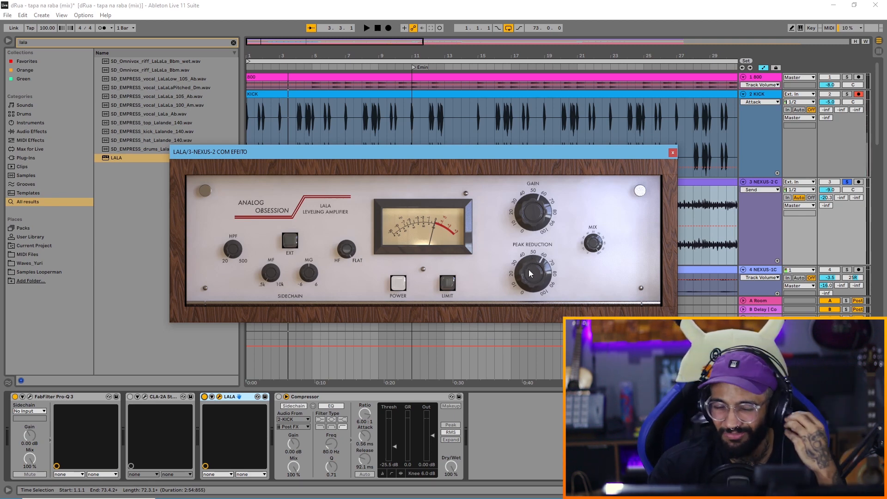
key(space)
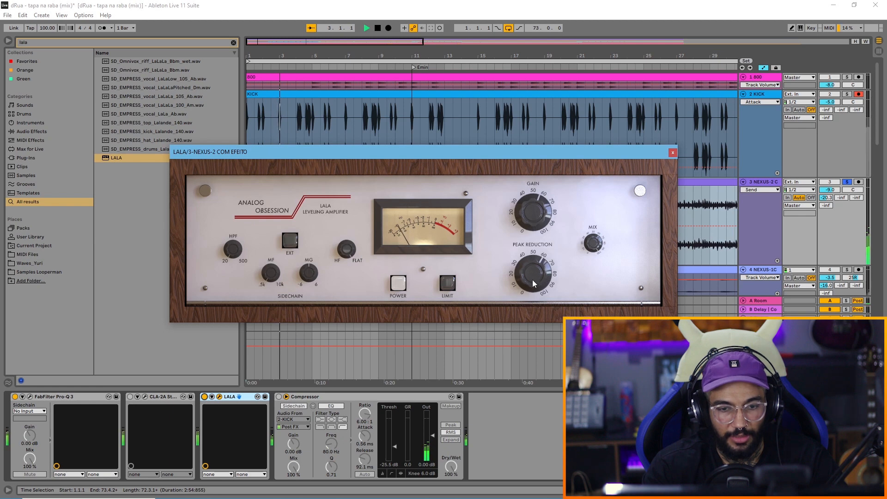
key(space)
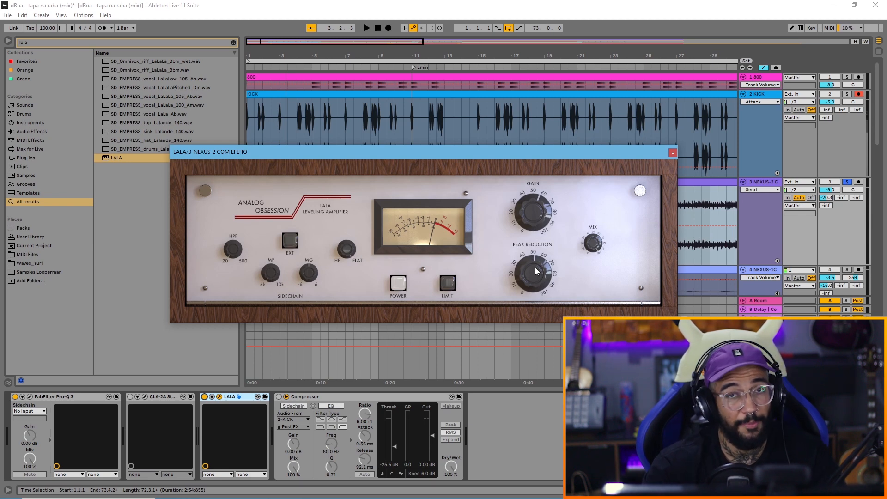
key(space)
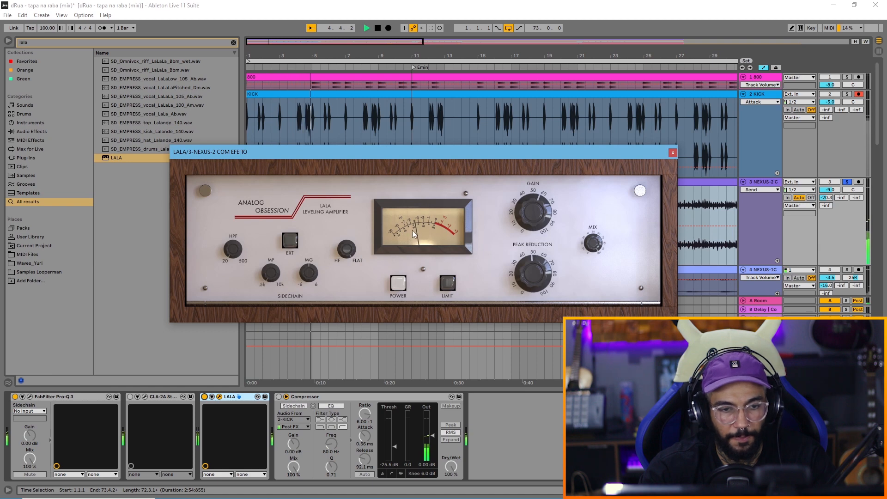
key(space)
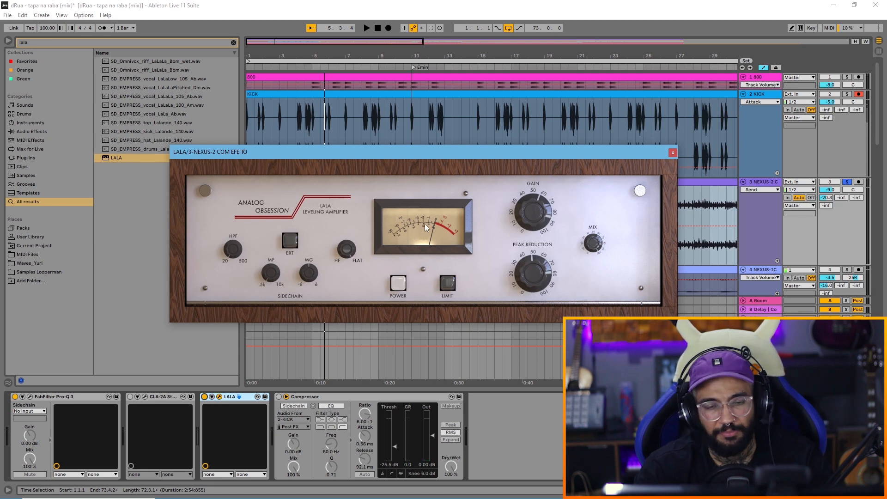
Adjust LALA's Gain during playback to match the bypassed level, comparing the track with the compressor off and on
drag(532, 217, 525, 228)
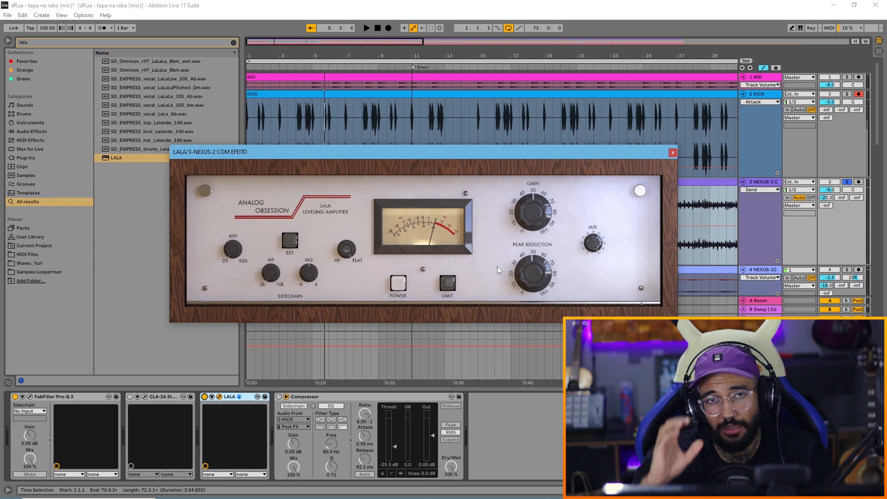
key(space)
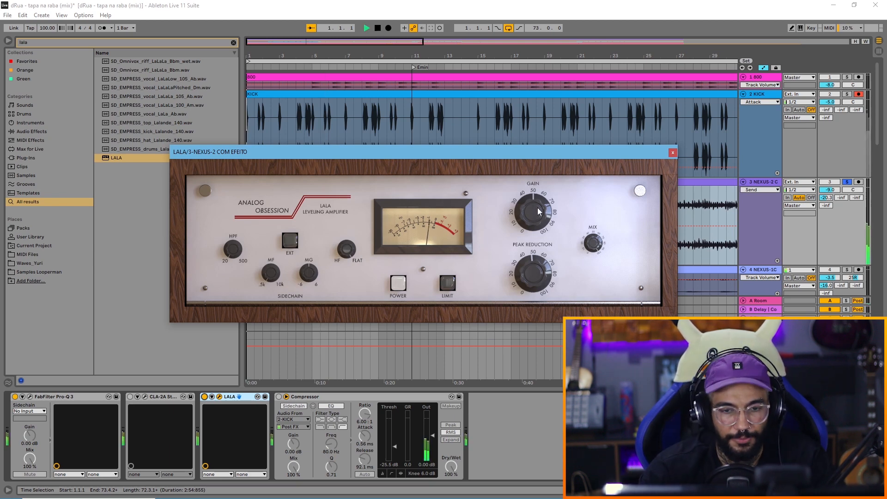
click(204, 397)
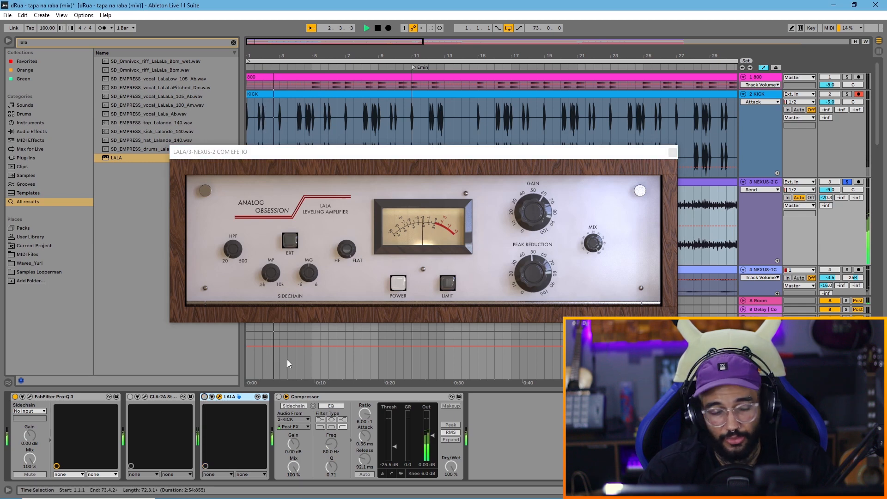
click(204, 397)
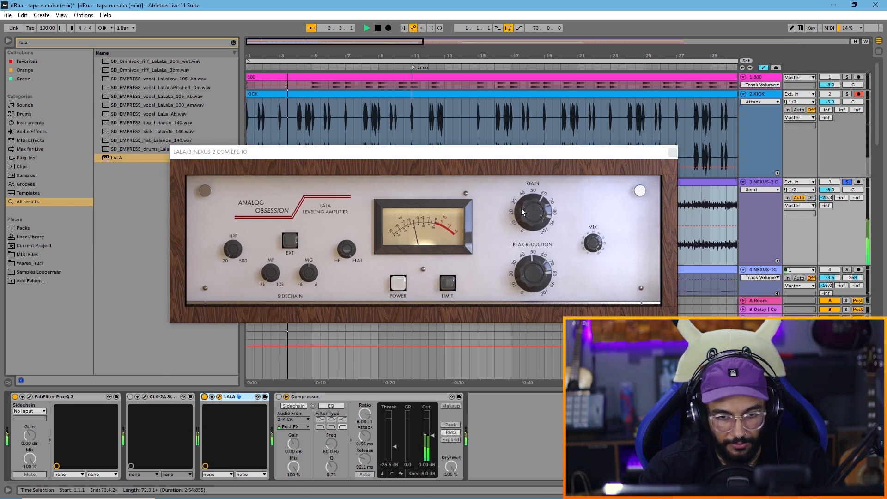
drag(525, 208, 525, 200)
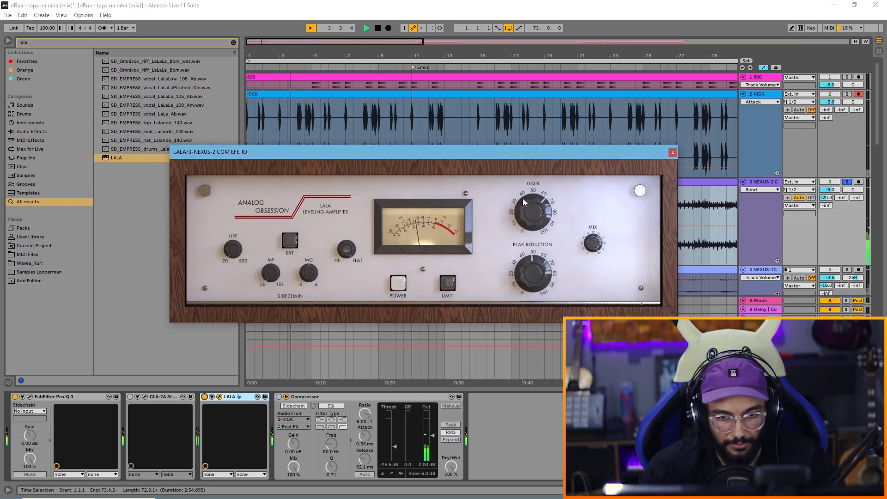
click(204, 397)
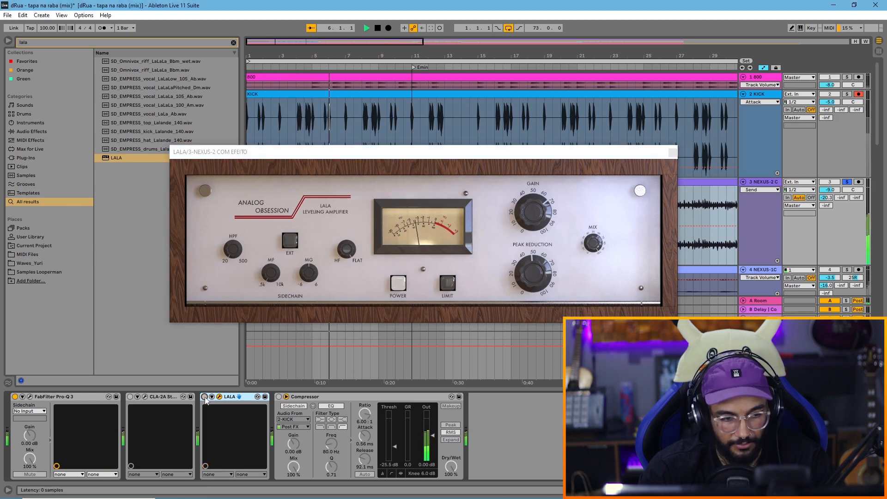
click(205, 397)
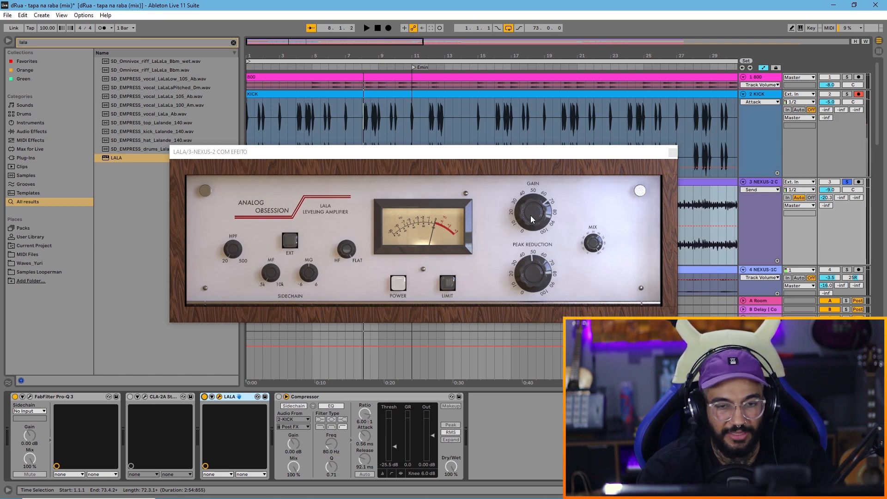
Replay the soloed NEXUS-2 COM EFEITO track and compare it with LALA bypassed and active at the new gain
click(491, 159)
key(space)
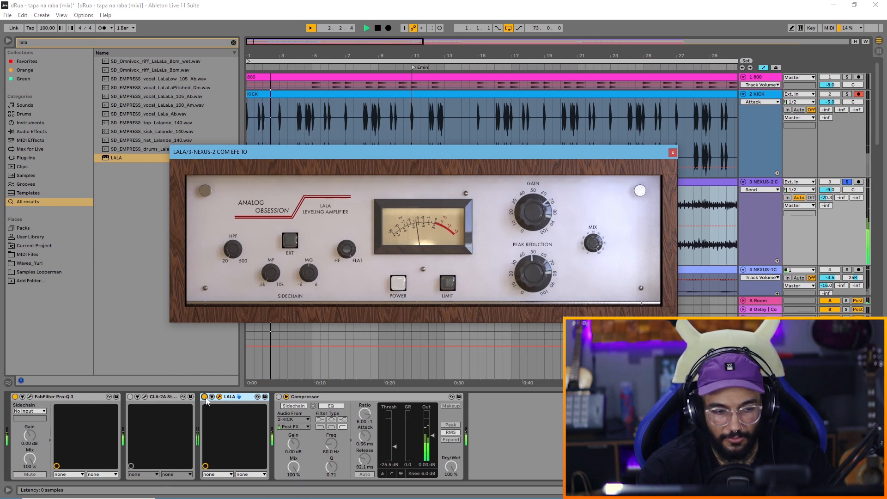
click(205, 398)
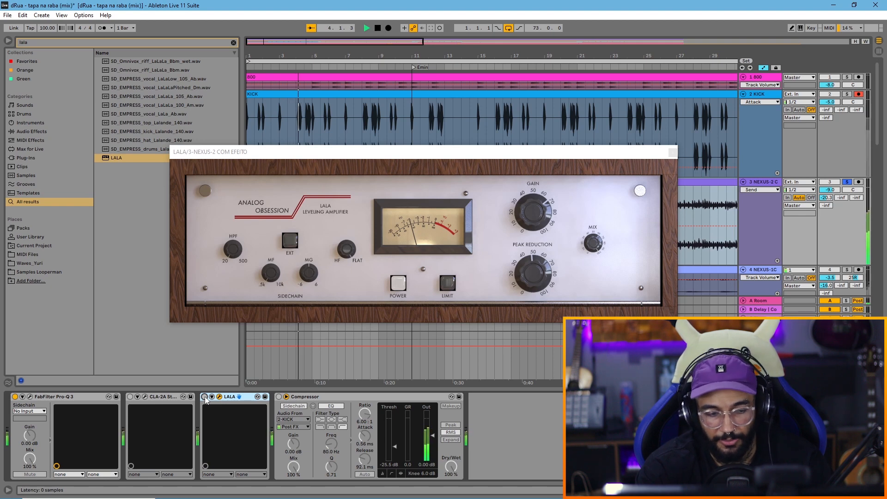
click(205, 397)
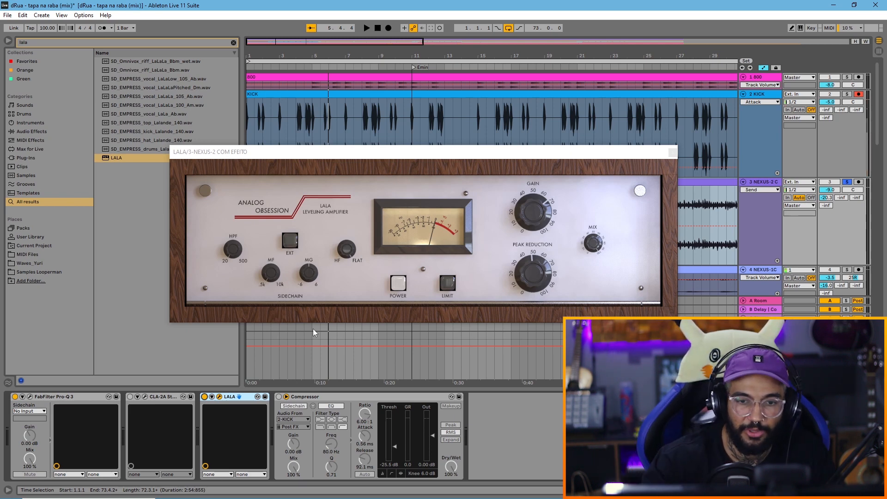
Try a lower Mix setting in LALA on the NEXUS-2 COM EFEITO track
drag(334, 159, 352, 156)
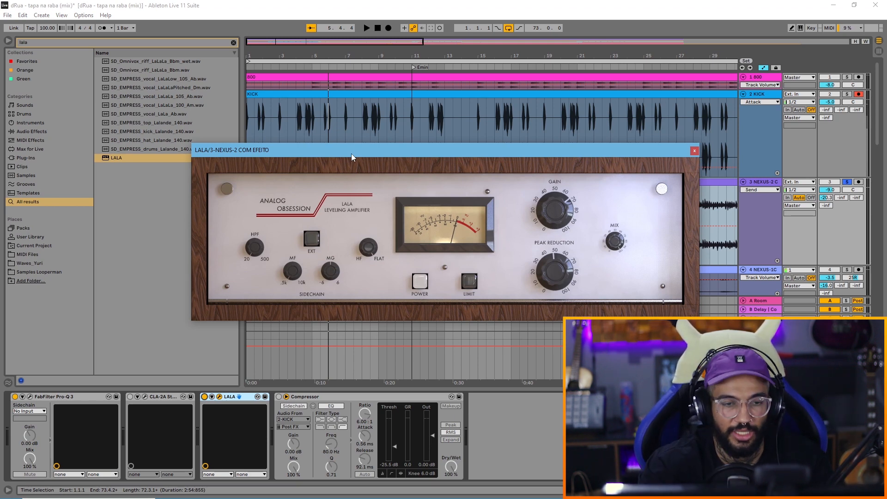
drag(466, 146, 464, 144)
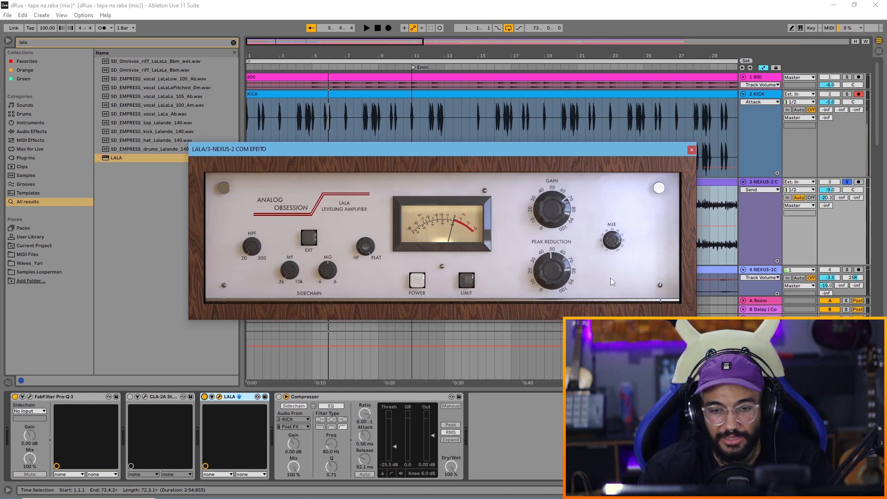
drag(612, 240, 611, 284)
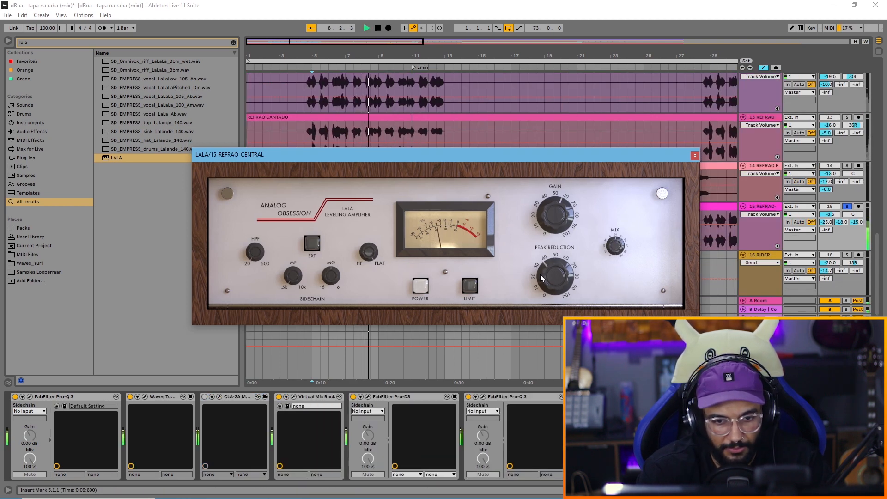
Raise LALA's Gain slightly on the REFRAO-CENTRAL vocal track, compare the compressor by ear, and stop playback
drag(547, 223, 547, 216)
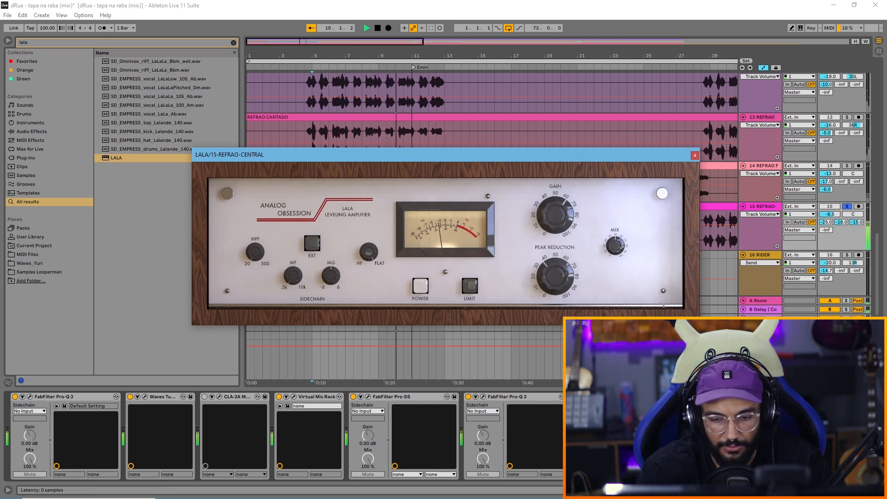
click(583, 397)
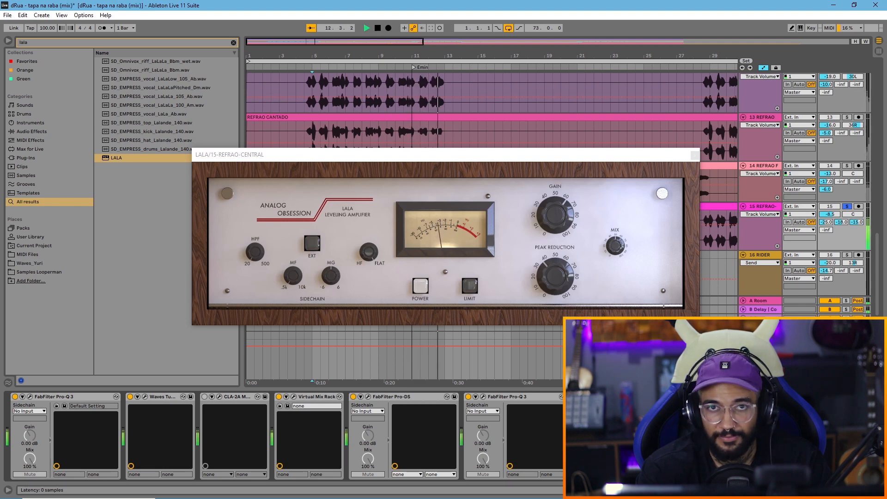
key(space)
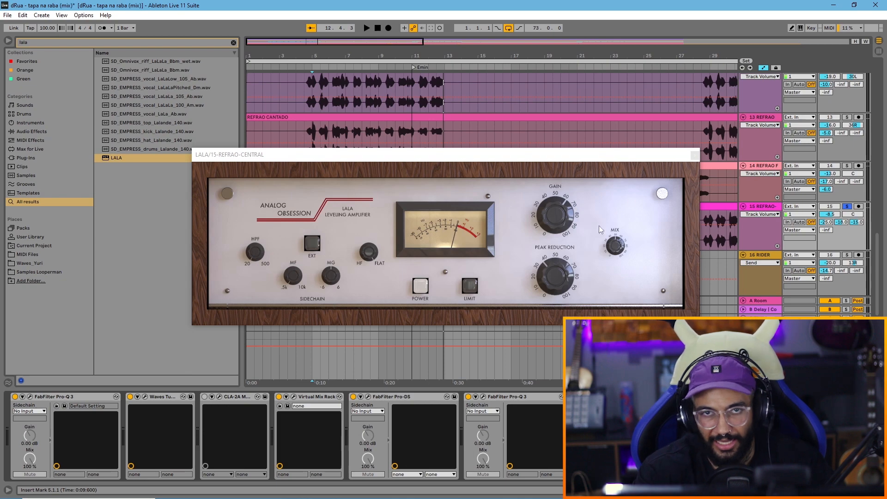
click(610, 159)
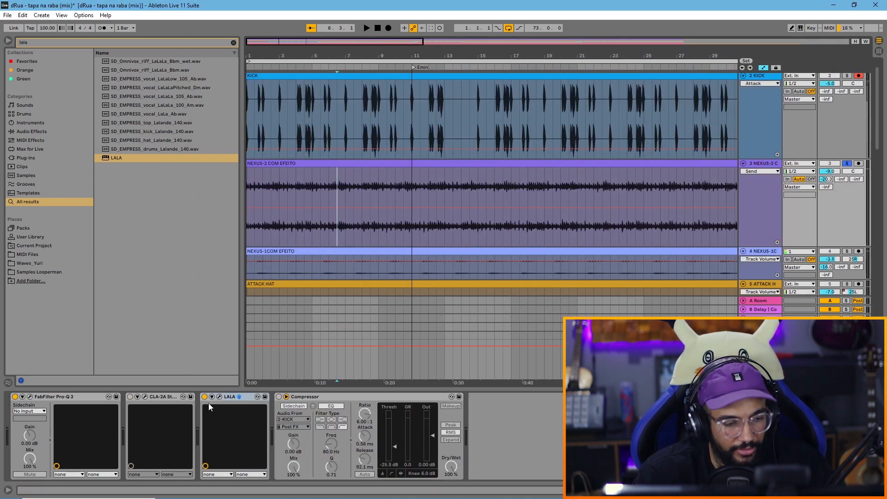
Open LALA on the NEXUS-2 COM EFEITO track, enable its Limit mode and start playback
click(219, 396)
drag(475, 148, 533, 153)
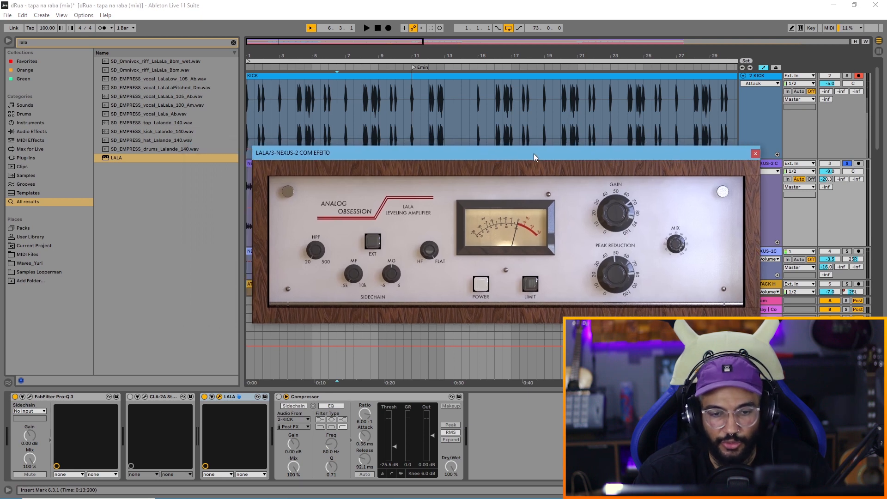
click(530, 285)
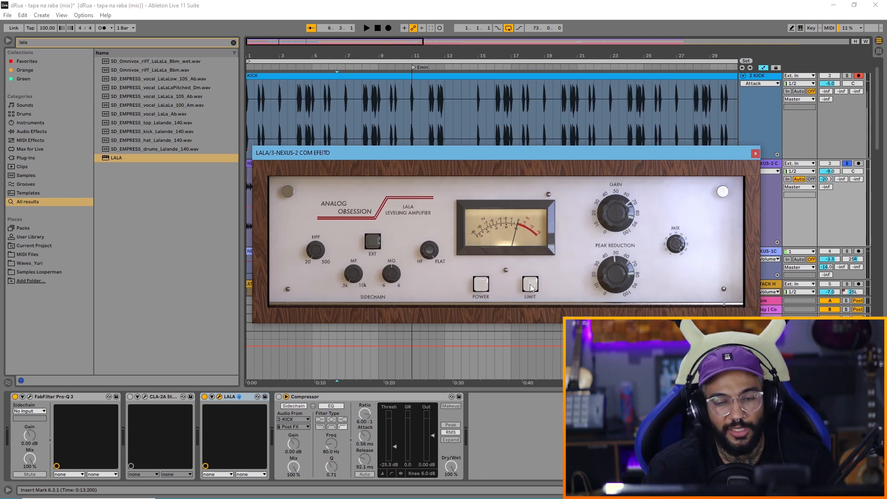
drag(517, 158, 498, 154)
key(space)
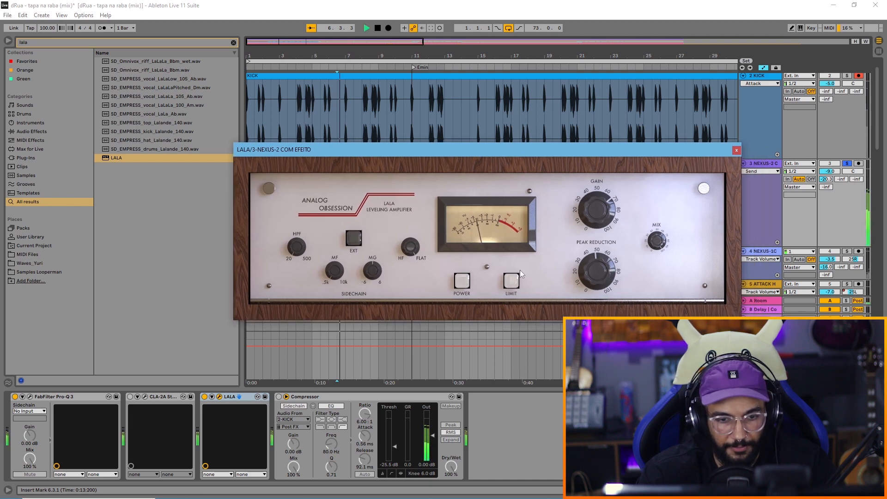
Compare the compression with Limit mode off and on while playing the track, leaving Limit enabled
click(511, 280)
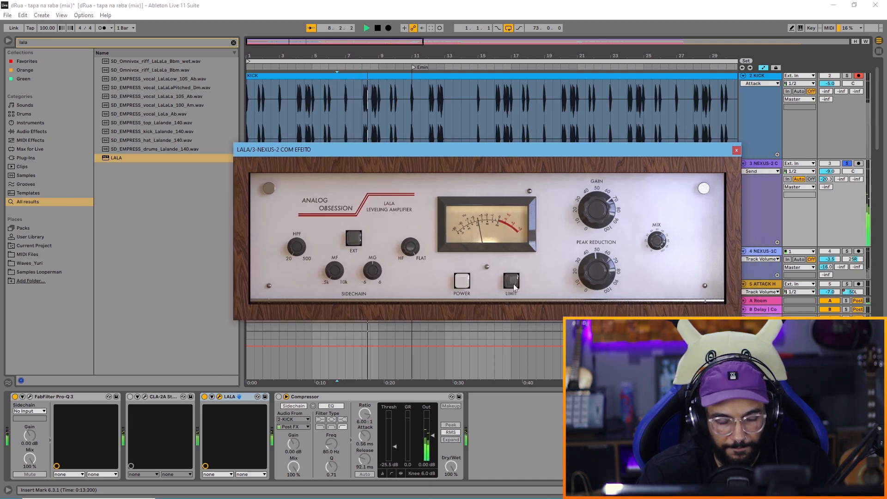
key(space)
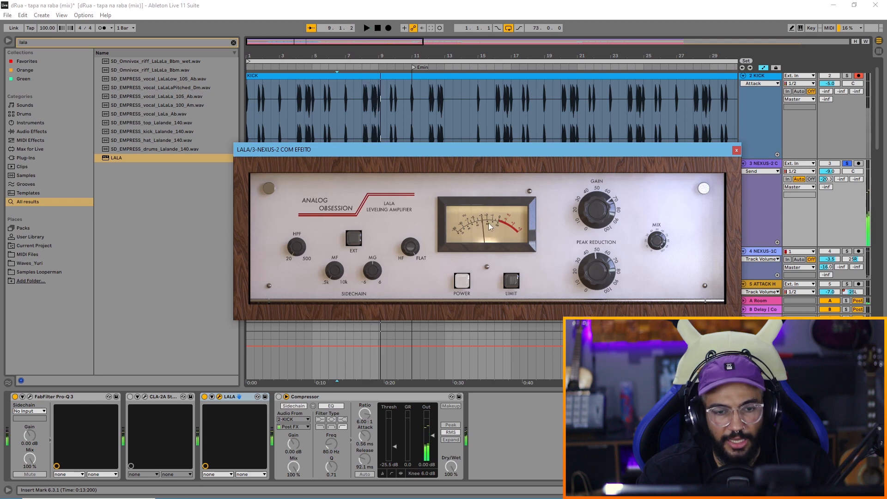
click(511, 281)
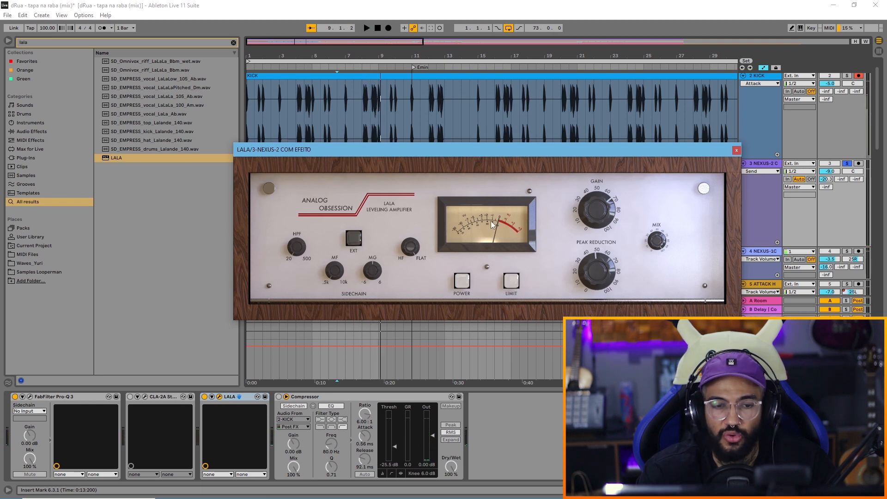
key(space)
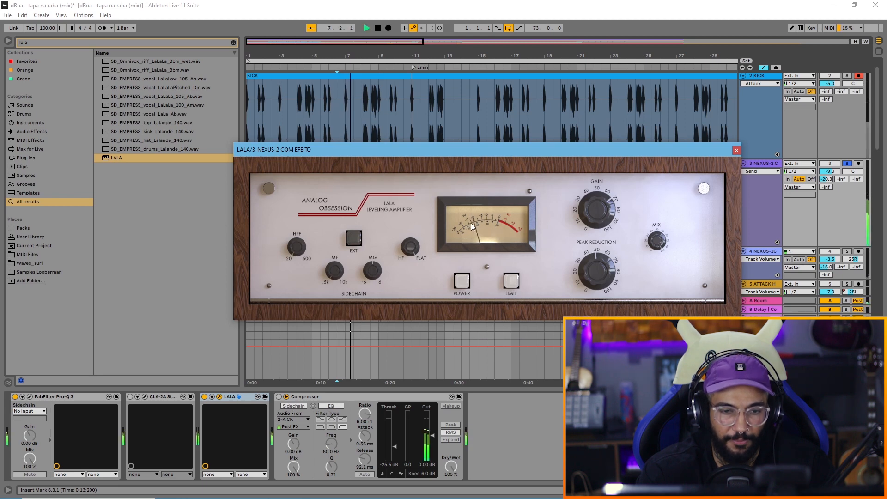
Turn off LALA's Limit mode on the NEXUS-2 COM EFEITO track, toggle its power off and on, and audition a short passage
key(space)
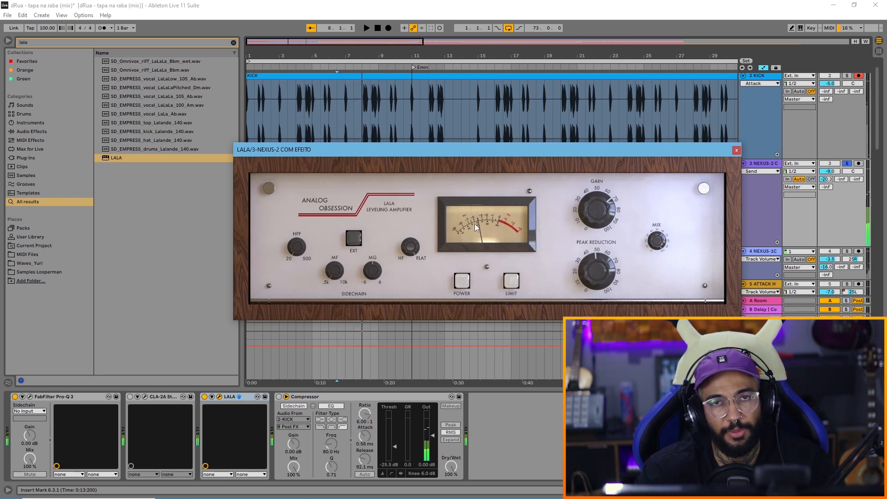
click(512, 281)
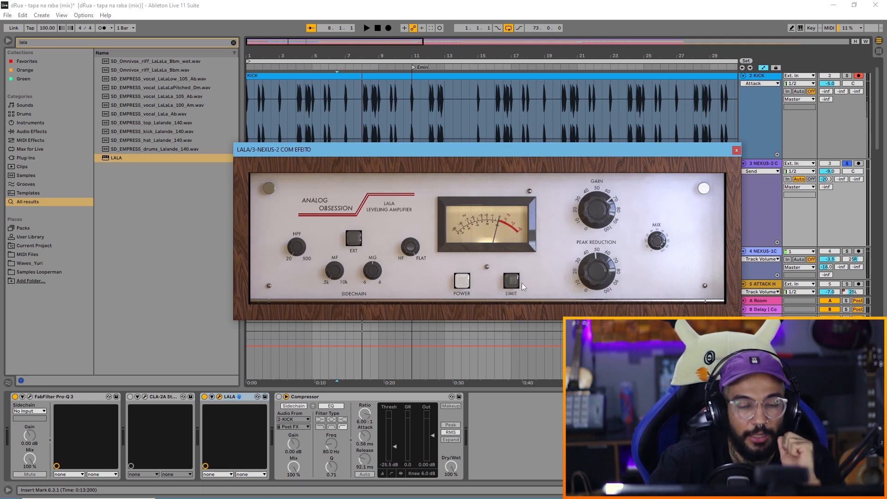
click(465, 280)
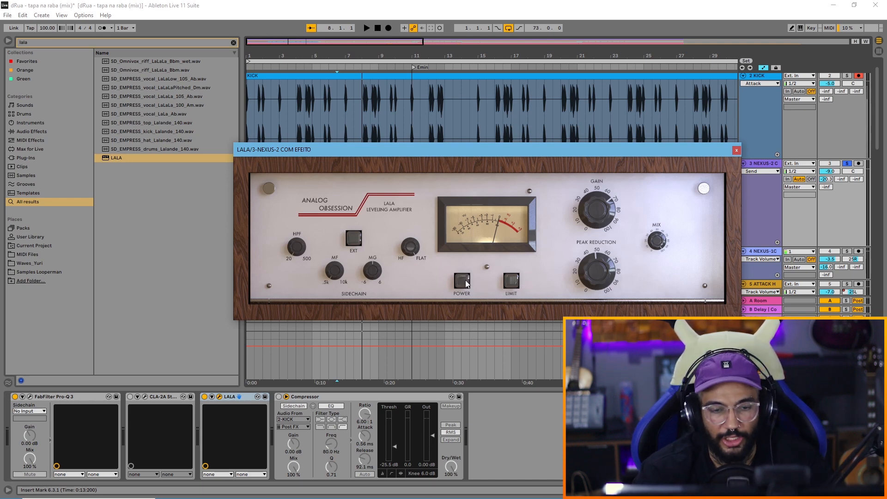
click(466, 280)
click(465, 280)
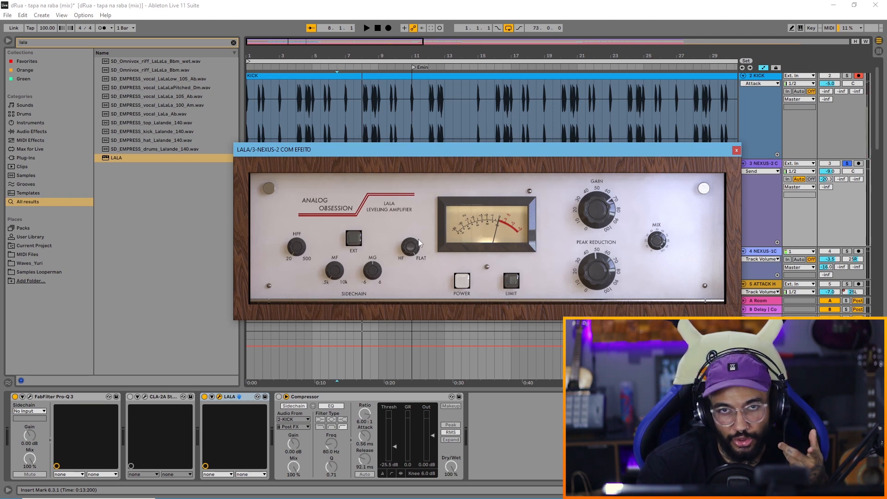
key(space)
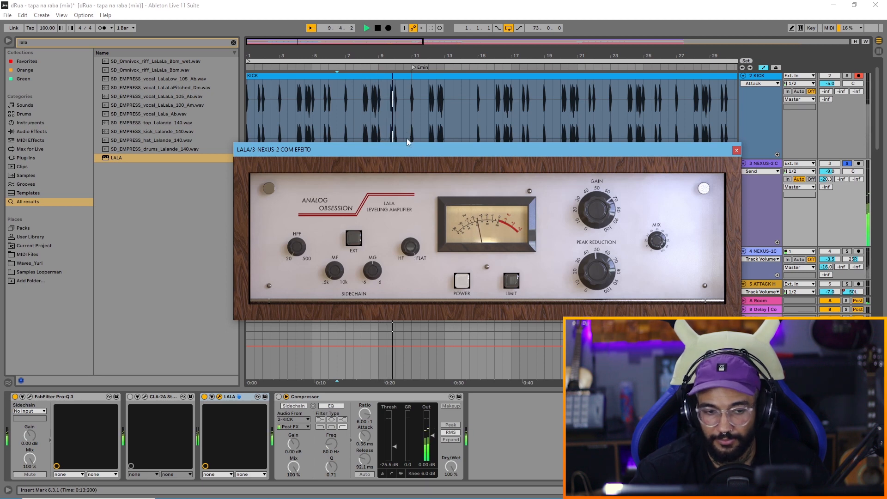
key(space)
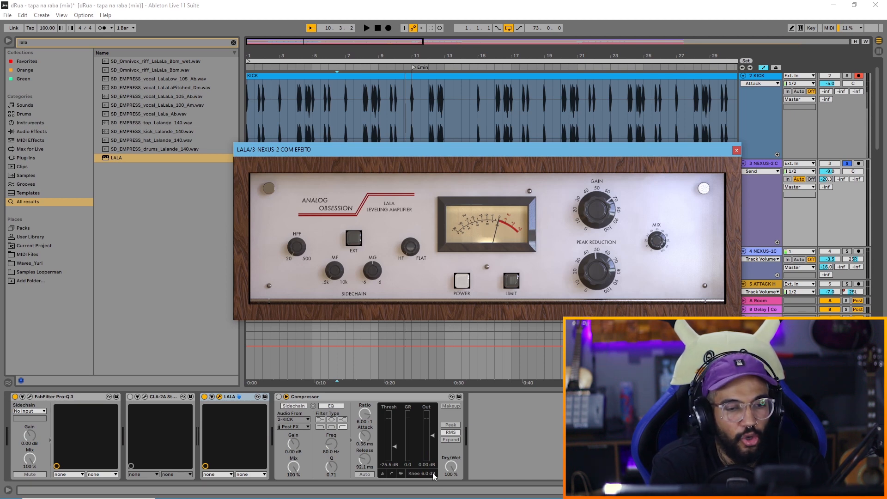
Search the browser for "eq" and insert EQ Eight before LALA on the NEXUS-2 COM EFEITO track
click(33, 42)
text(eq)
drag(121, 71, 227, 418)
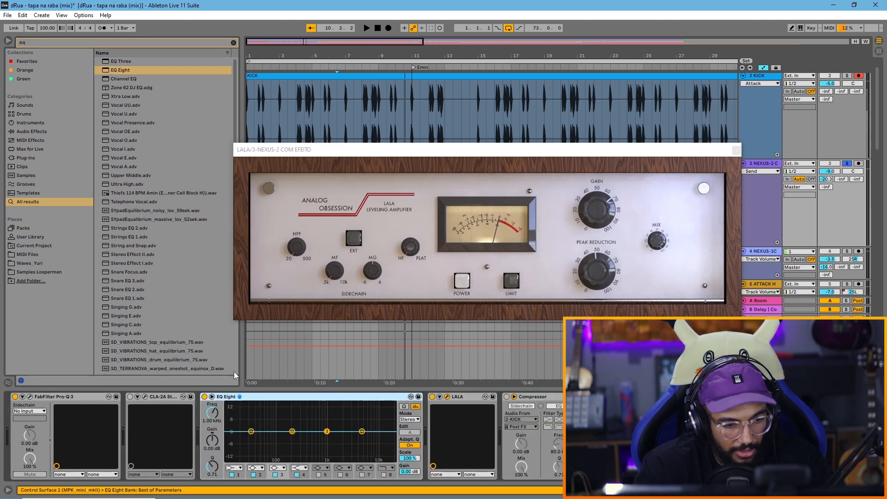
Enable EQ Eight's band 8 high cut at about 918 Hz, audition it, and deactivate the EQ
click(386, 474)
drag(393, 440, 326, 442)
key(space)
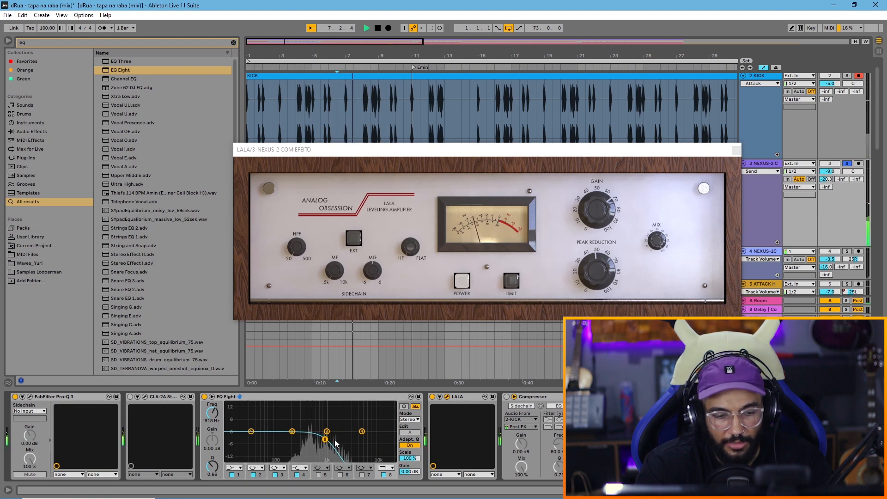
key(space)
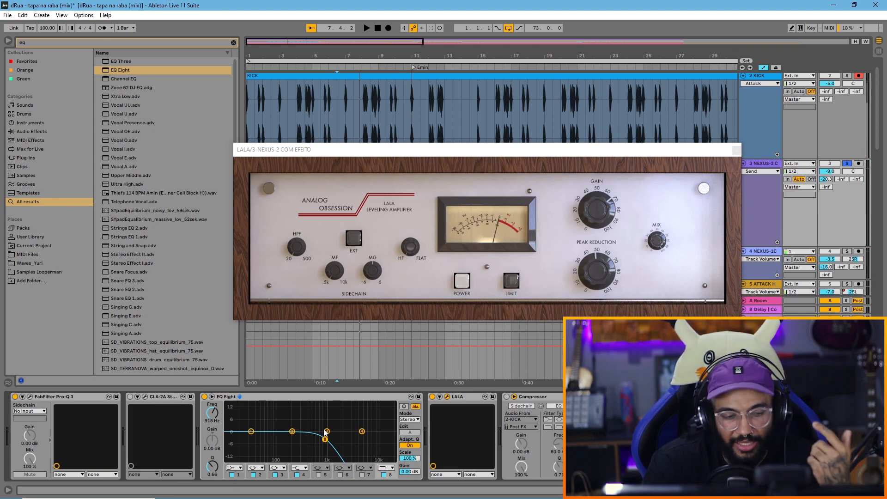
click(267, 397)
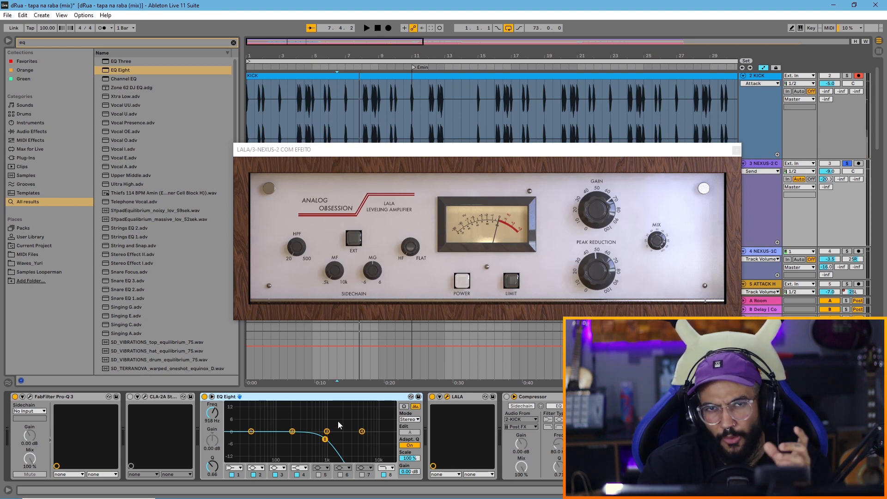
key(0)
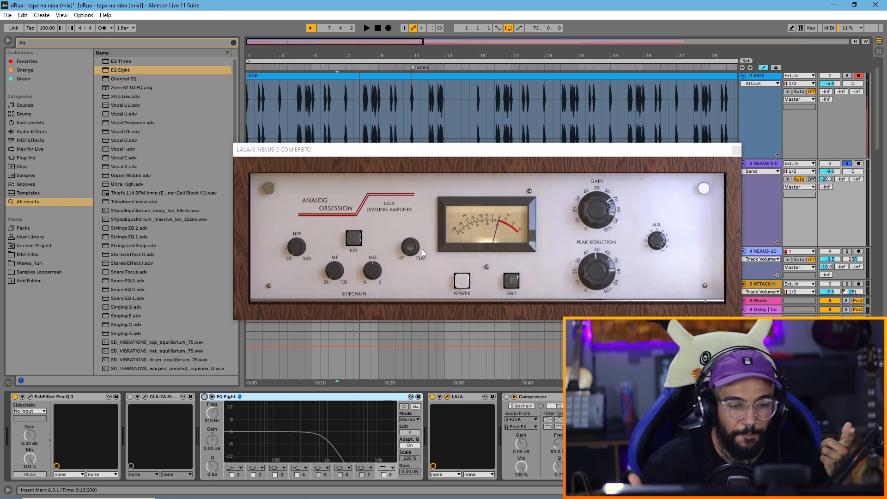
Return to LALA and play short passages of the track to examine how its meter responds
click(339, 154)
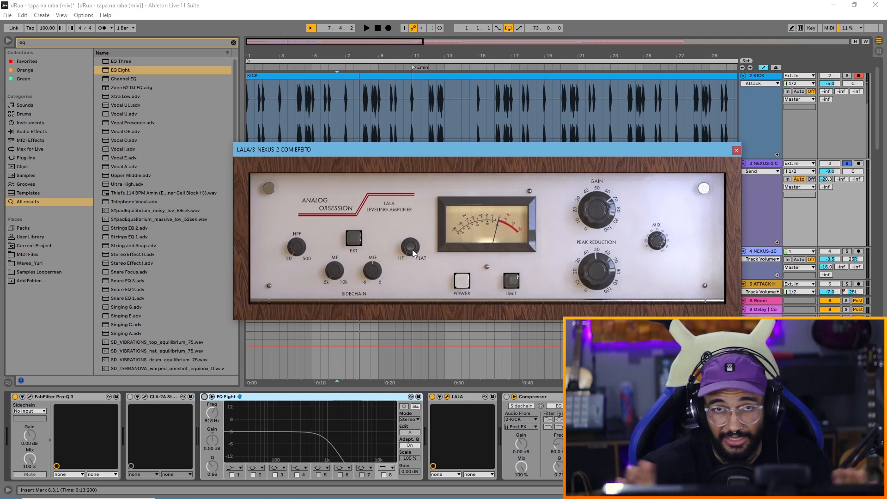
key(space)
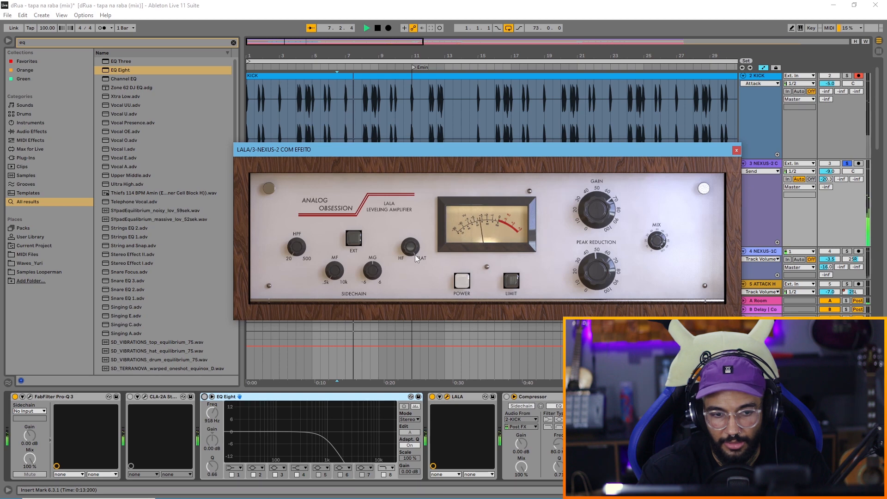
key(space)
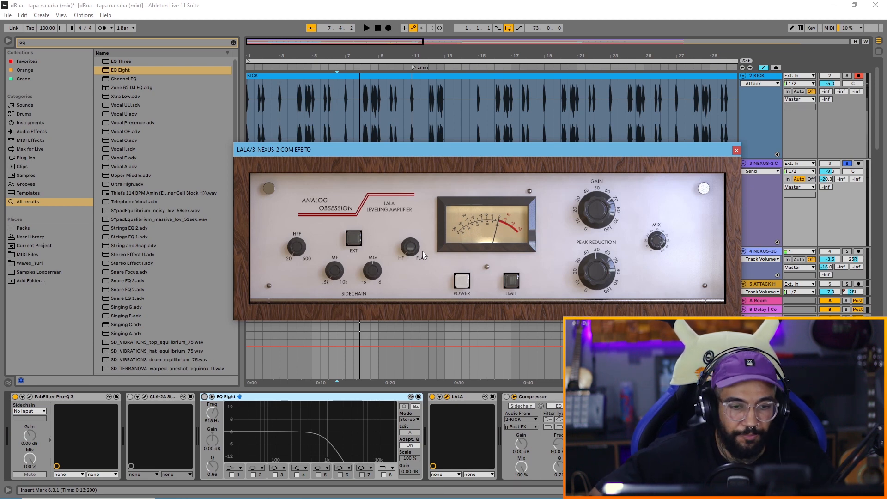
key(space)
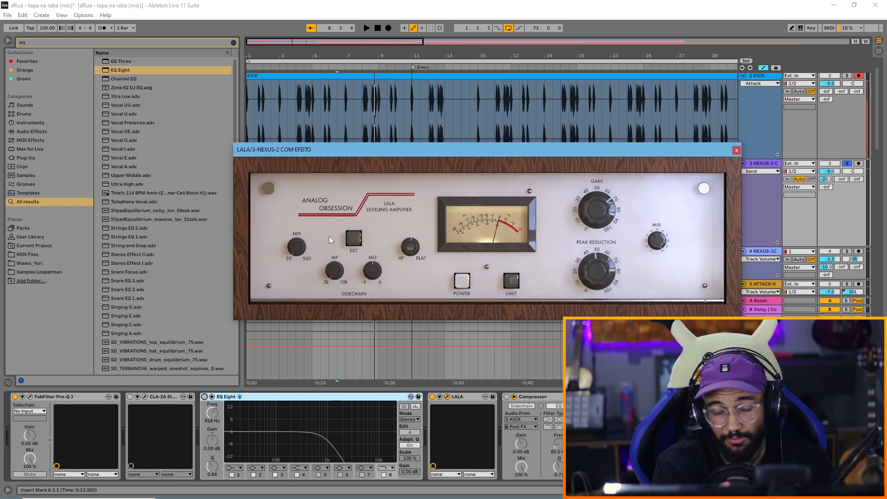
drag(473, 144, 458, 137)
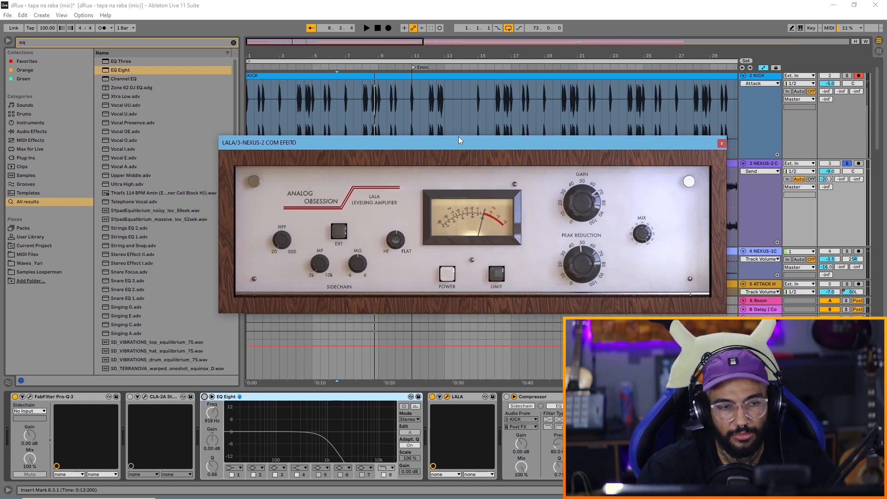
key(space)
key(space)
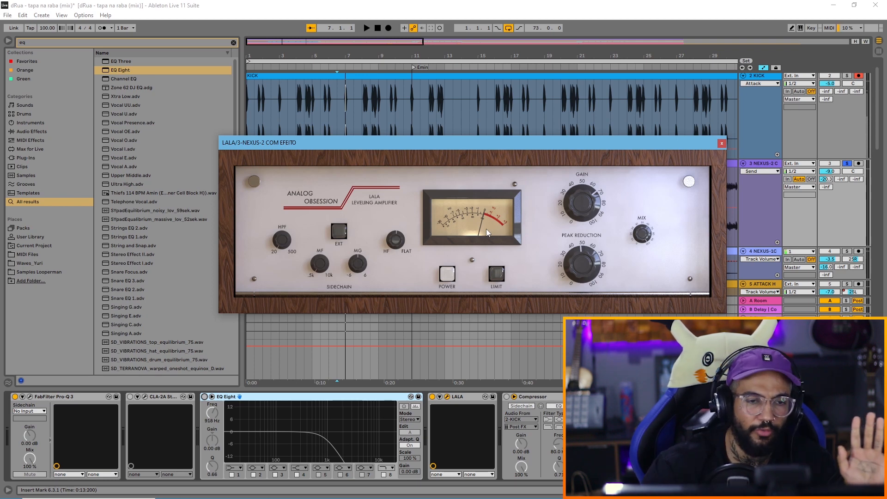
mouse_move(440, 142)
mouse_down()
mouse_move(403, 129)
mouse_move(426, 139)
mouse_up()
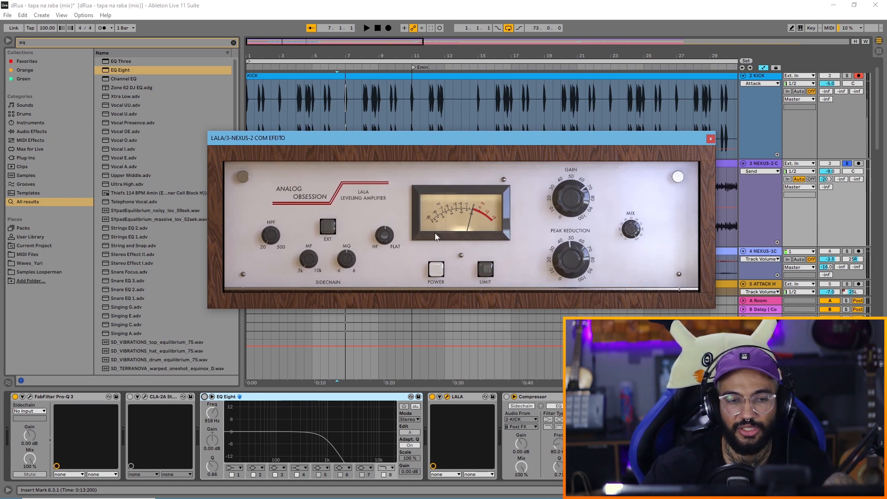
drag(371, 138, 371, 141)
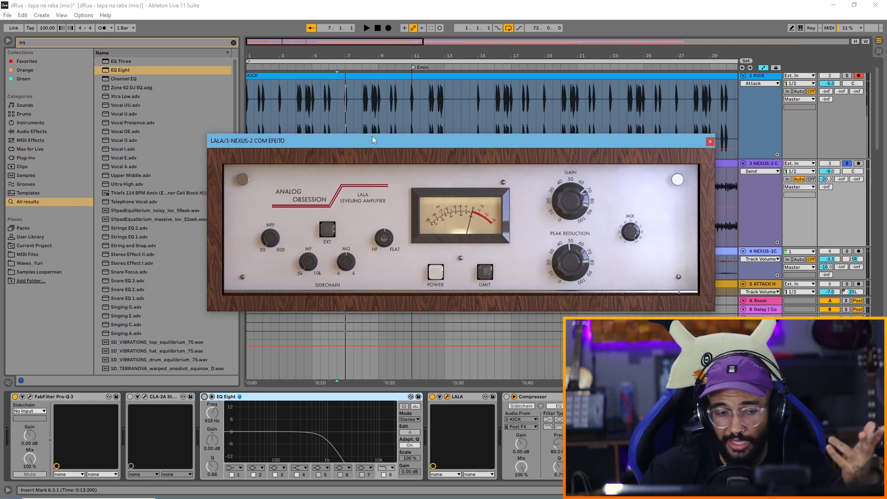
Enable LALA's external sidechain, audition a short passage, and view the NEXUS-2 track's available input sources
click(326, 230)
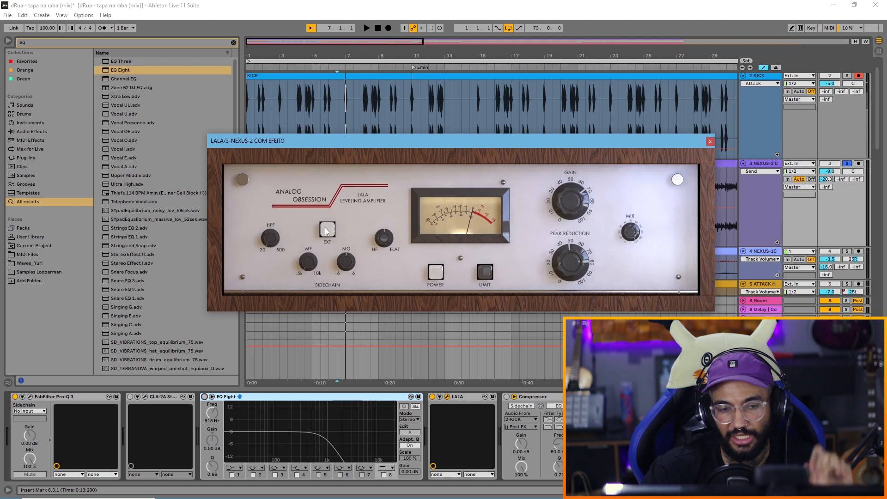
drag(442, 136, 449, 134)
key(space)
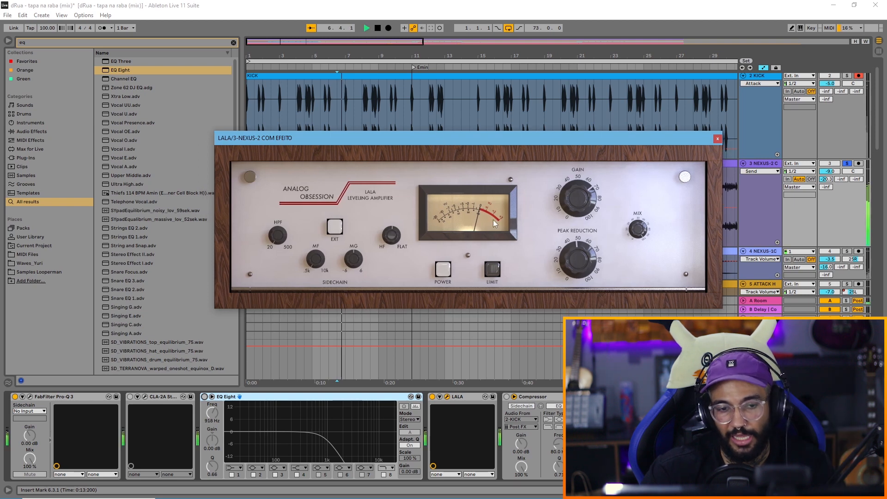
key(space)
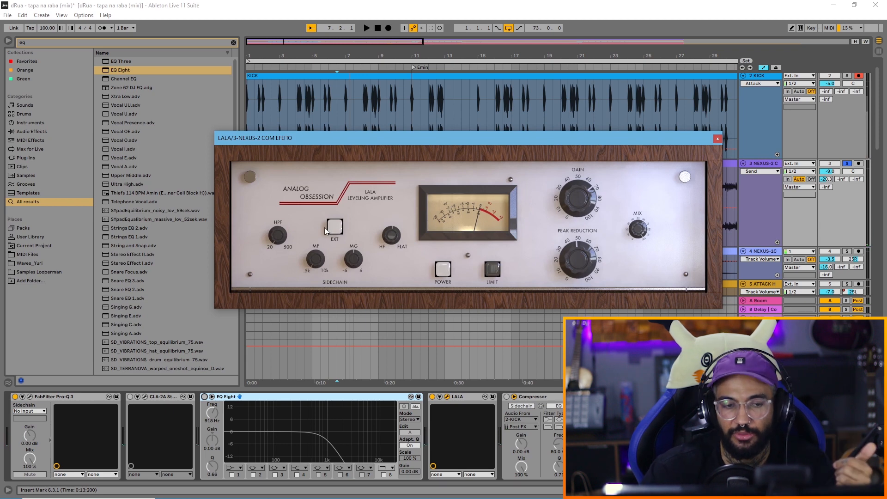
click(804, 165)
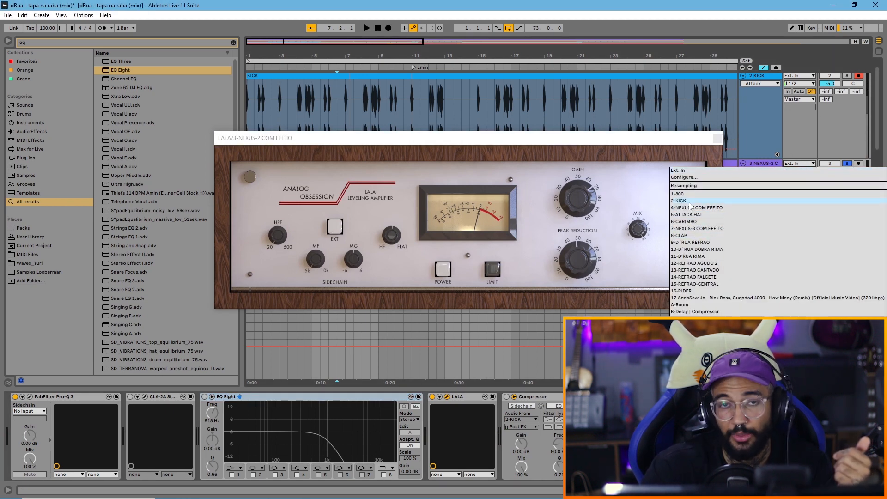
click(525, 128)
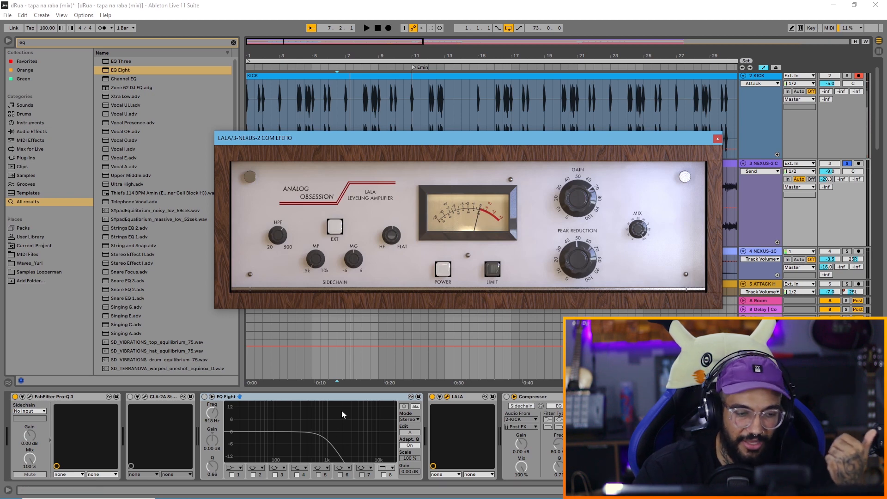
Activate EQ Eight, turn off band 8, and set band 1 as a low cut at about 163 Hz
click(230, 468)
click(236, 427)
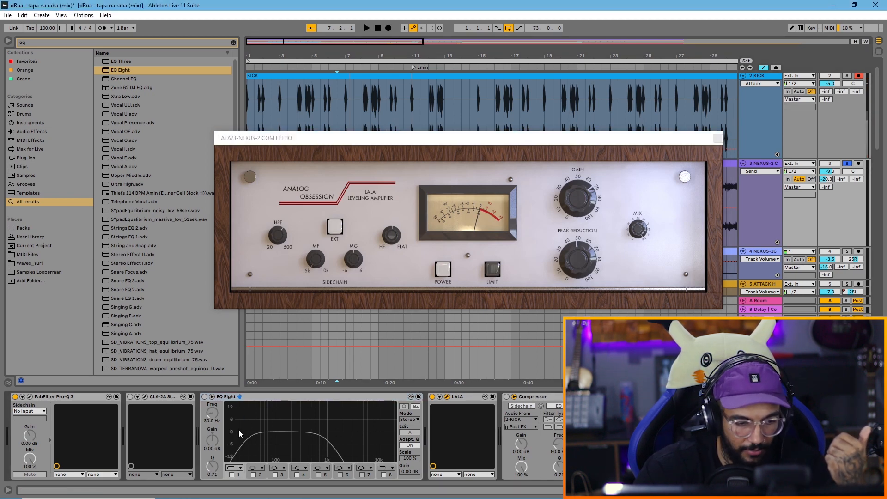
click(204, 397)
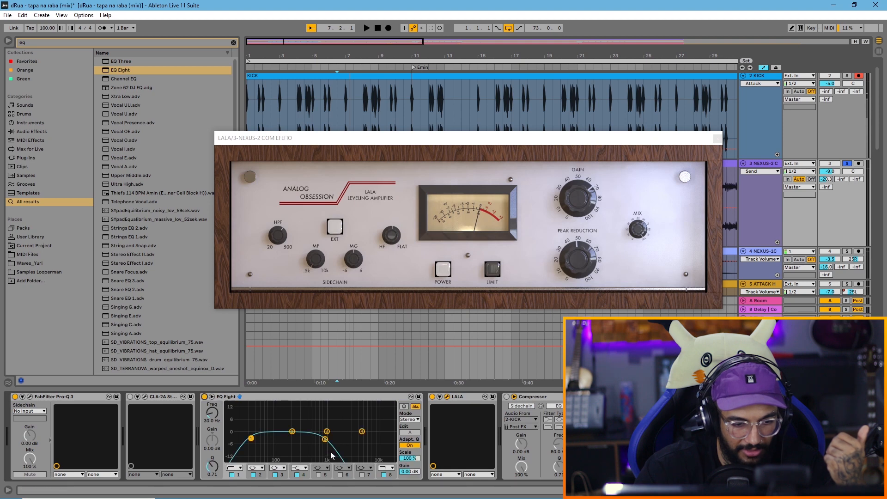
click(382, 475)
drag(251, 438, 287, 437)
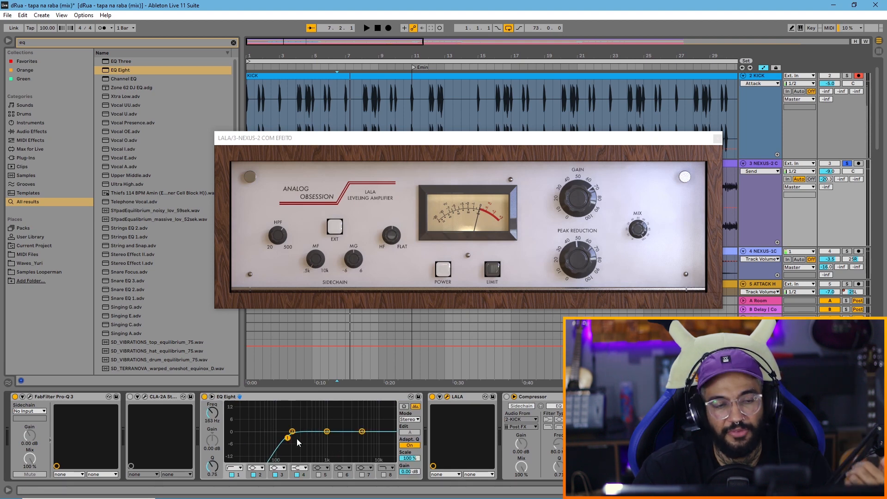
Try out LALA's sidechain HPF knob
click(278, 223)
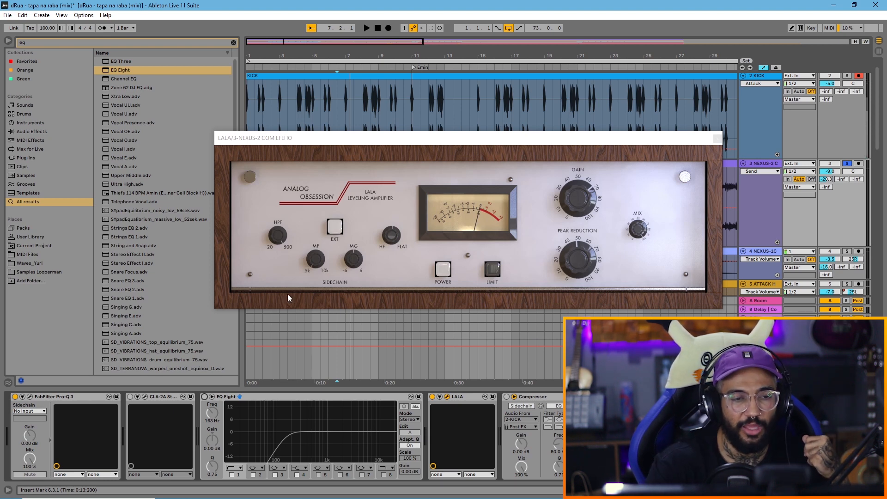
drag(275, 243, 281, 316)
drag(264, 245, 278, 228)
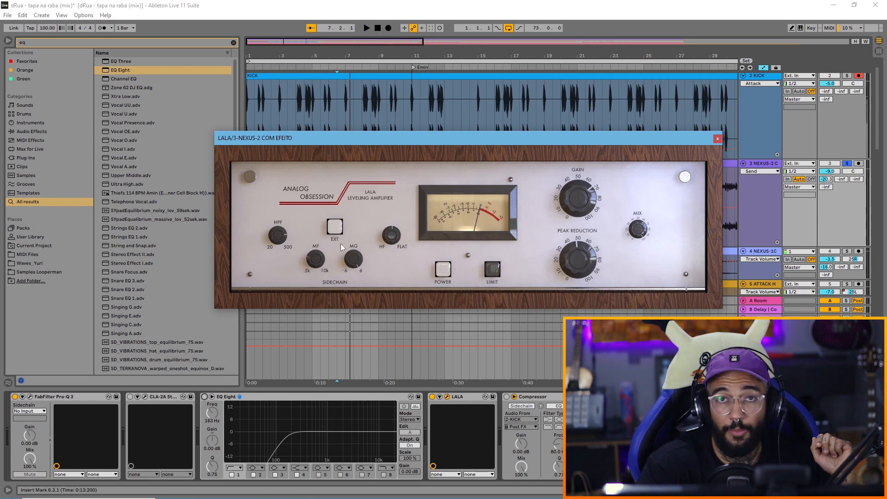
Activate EQ Eight, boost band 2 by about 6.07 dB at about 495 Hz, and turn off bands 3 and 4
click(205, 397)
drag(296, 432, 311, 420)
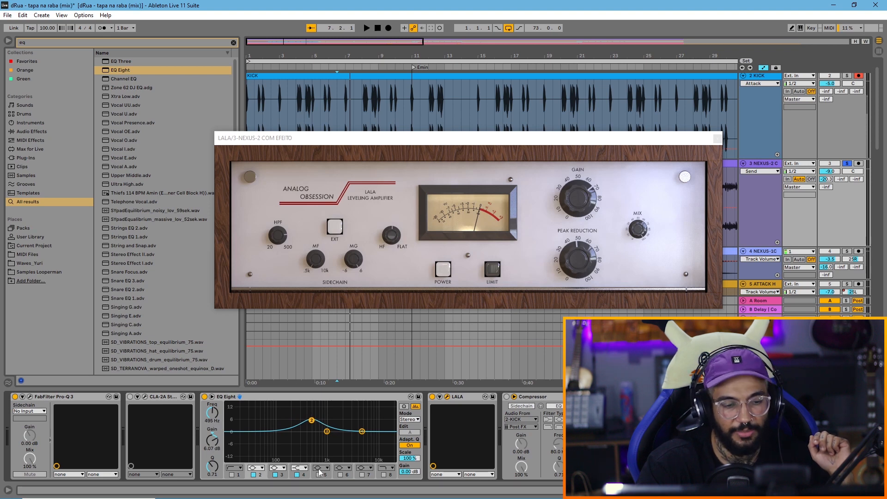
click(276, 475)
click(297, 475)
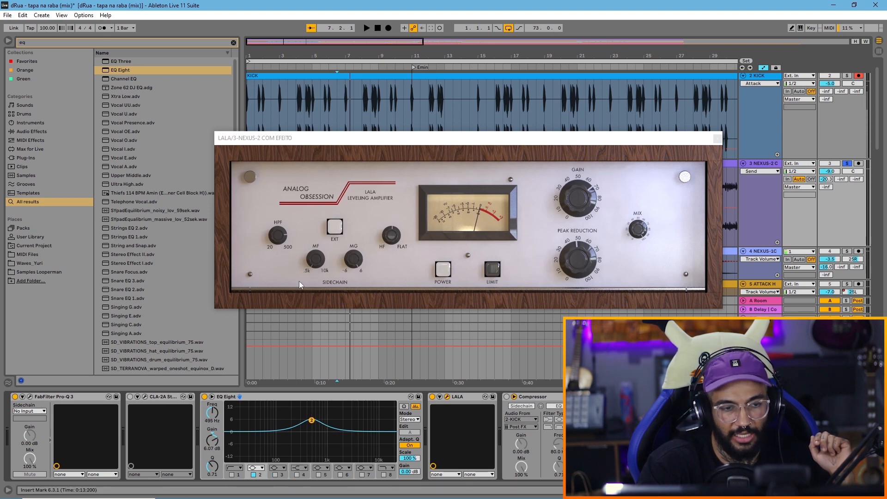
Enable EQ Eight's band 1 low cut at about 230 Hz and deactivate the LALA device
click(277, 231)
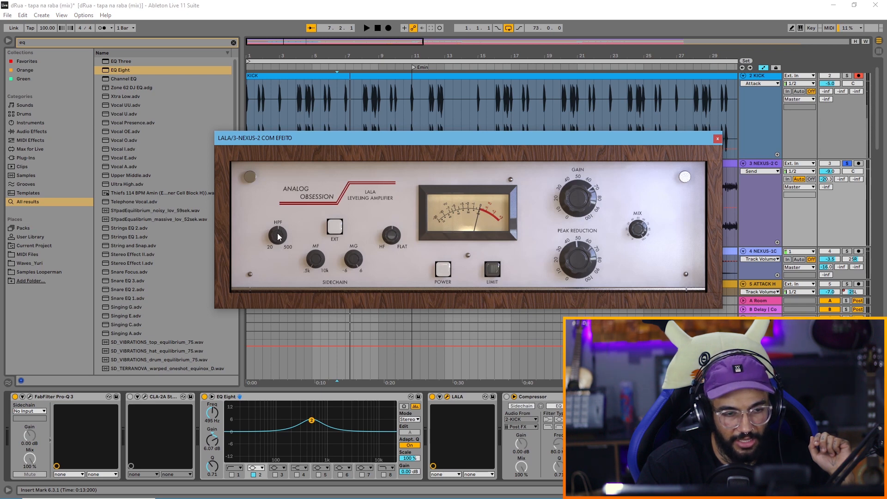
click(232, 475)
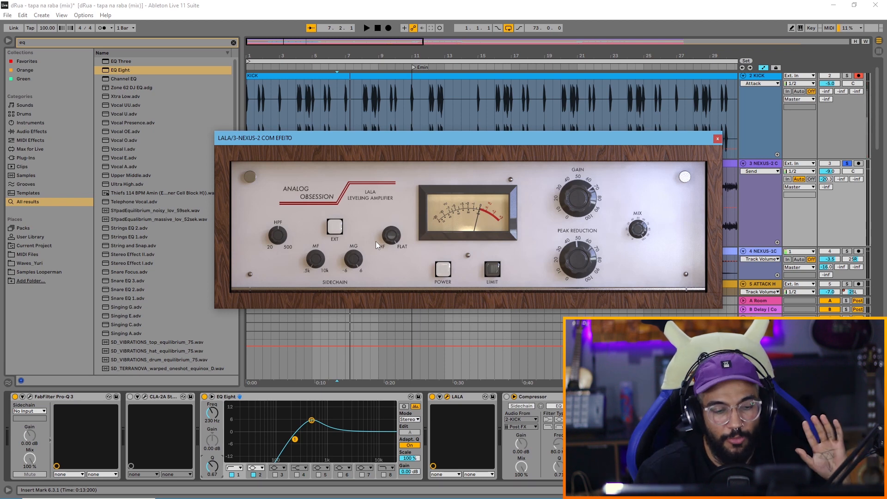
click(432, 397)
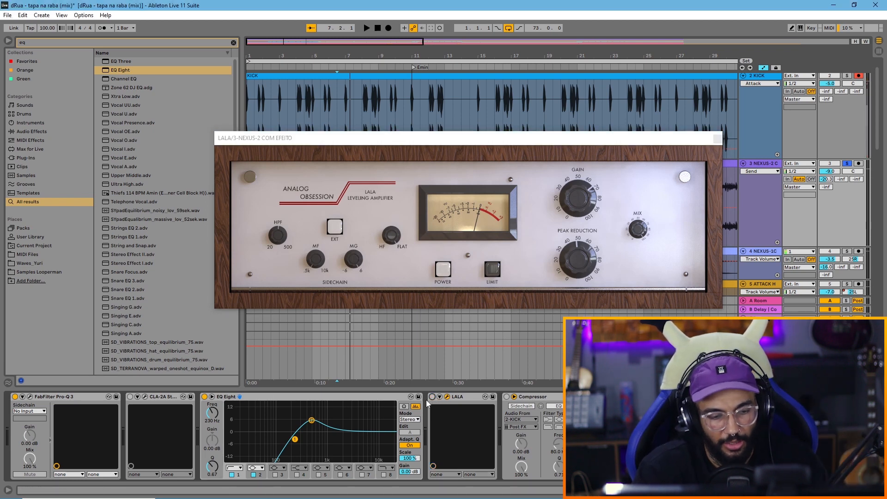
Compare the track with EQ Eight on and off during playback, leave the EQ deactivated, and return to the LALA window
key(space)
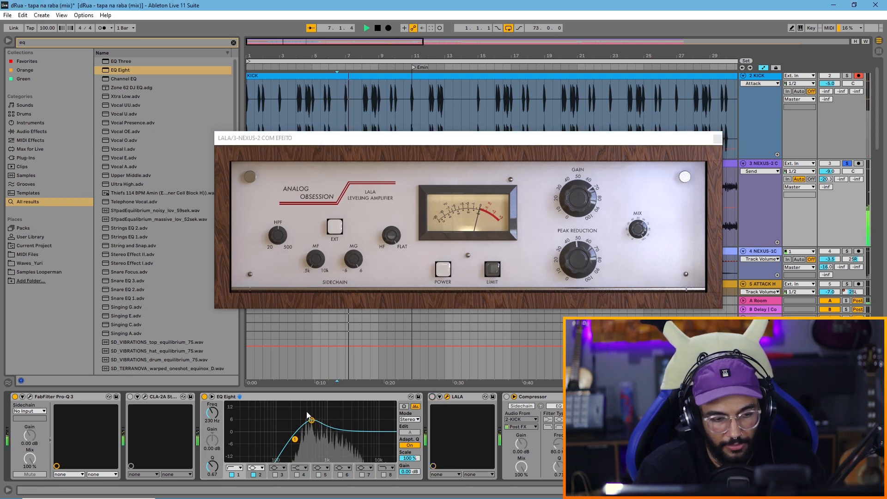
click(204, 397)
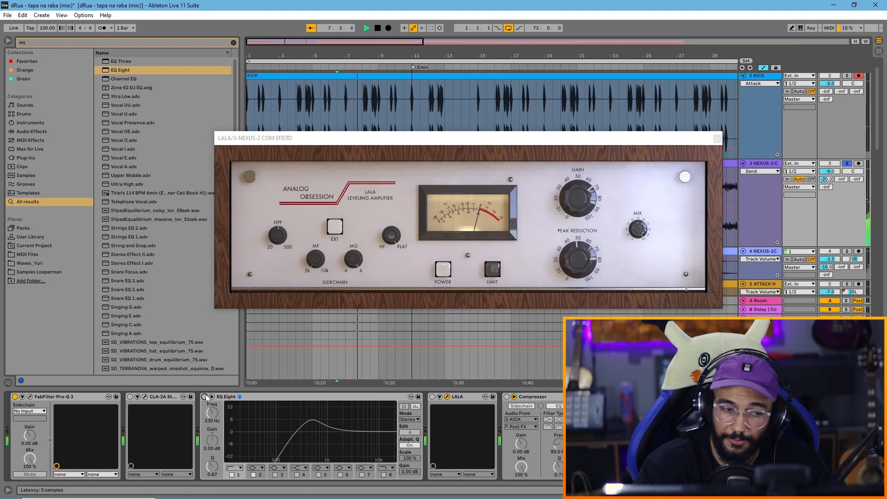
click(204, 397)
key(space)
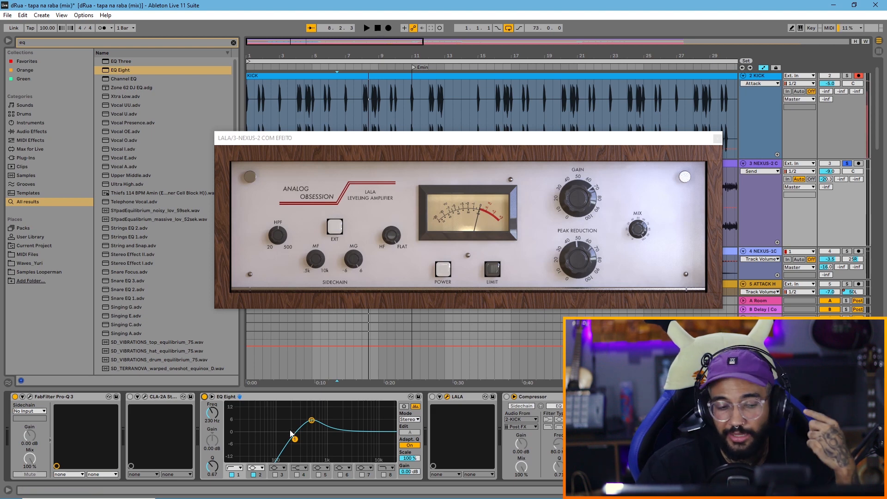
click(205, 397)
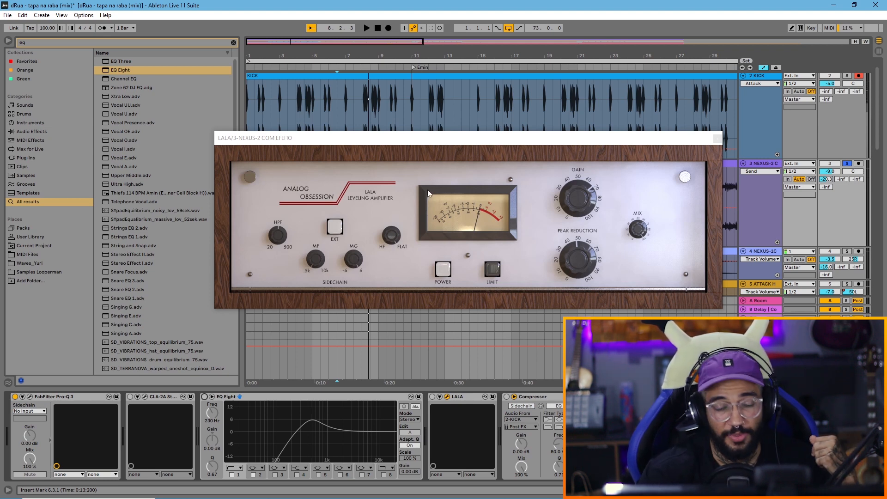
mouse_move(463, 141)
mouse_down()
mouse_move(451, 135)
mouse_move(463, 144)
mouse_up()
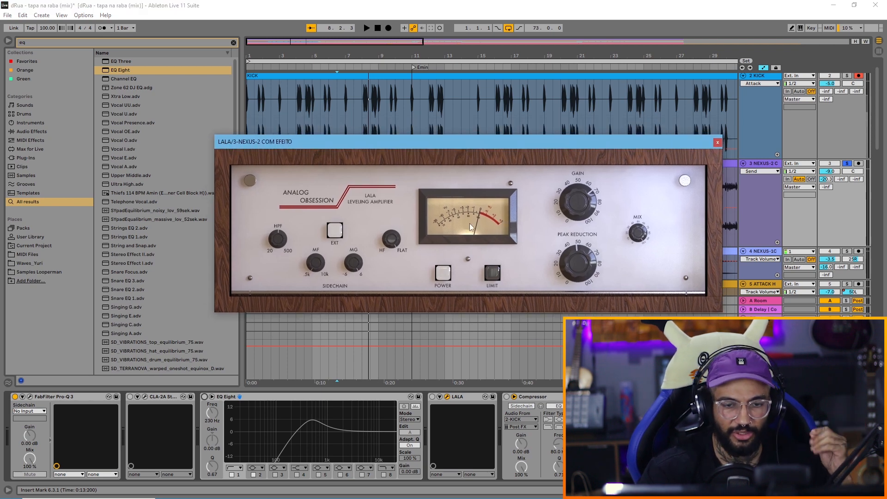